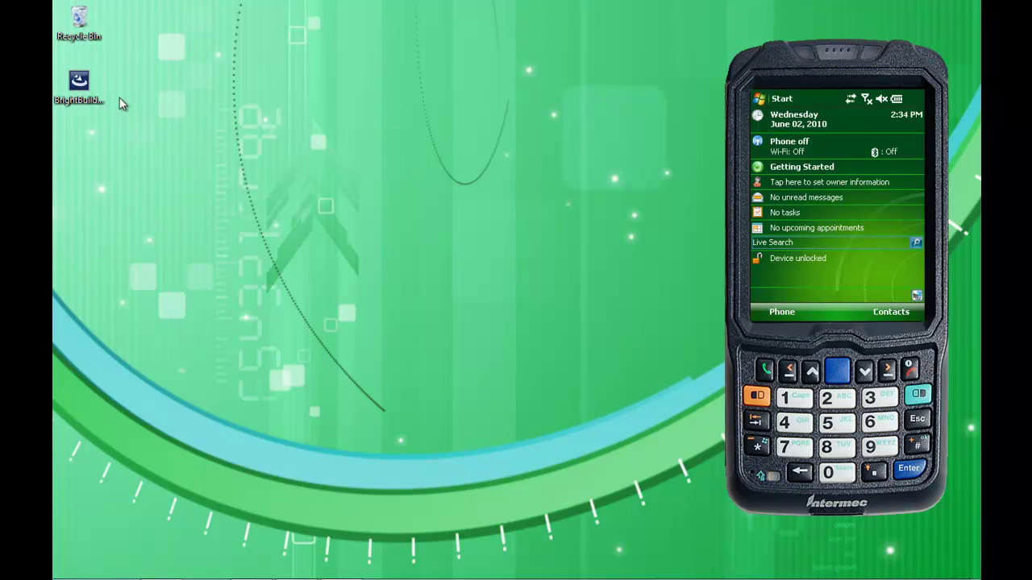
Run the BrightBuilder 6.0.0 BrightForms 6.0.0 Setup installer from its desktop icon.
left_click(90, 85)
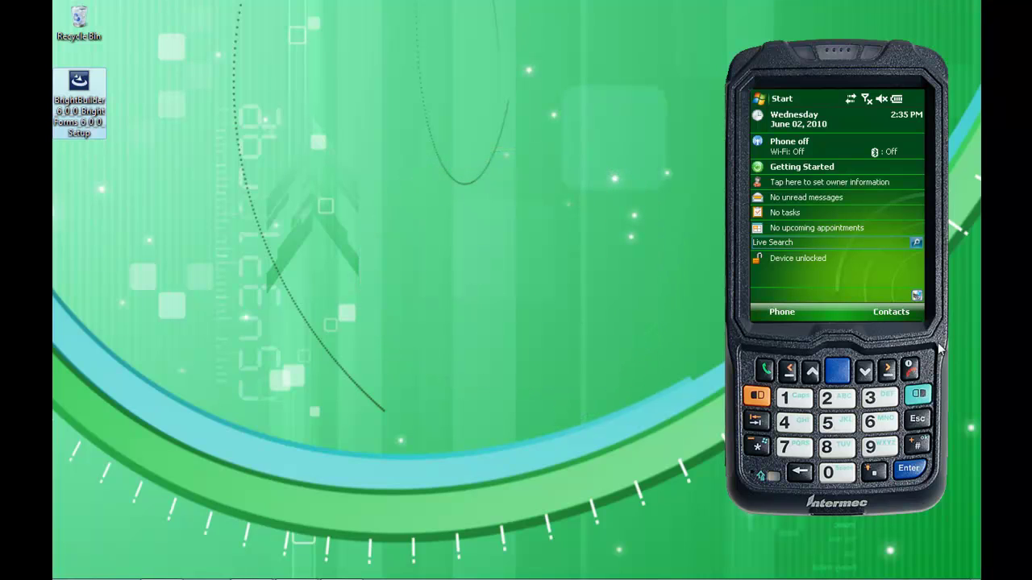
double_click(79, 85)
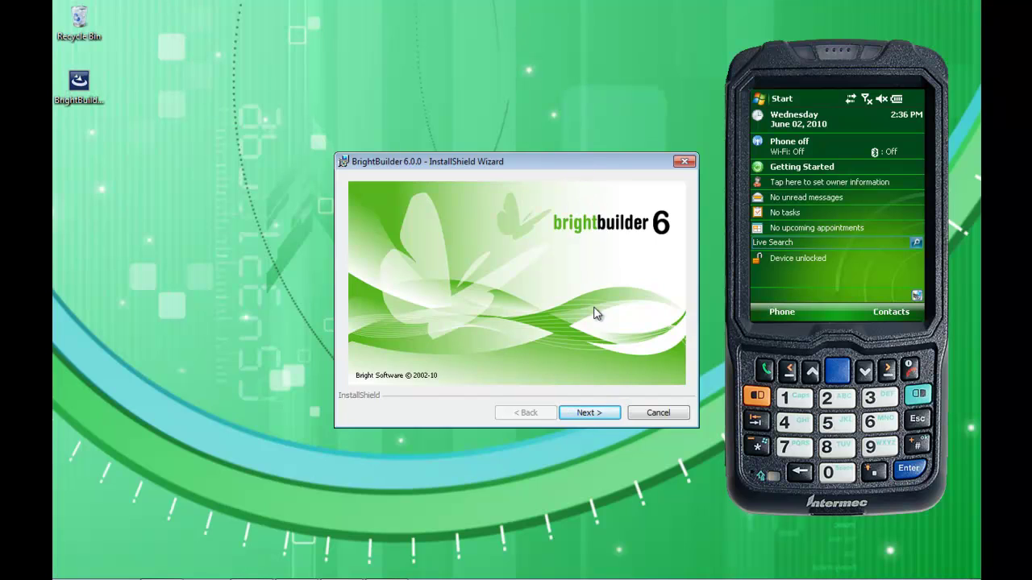
Get past the splash and Welcome pages and accept the BrightBuilder licence terms.
left_click(600, 414)
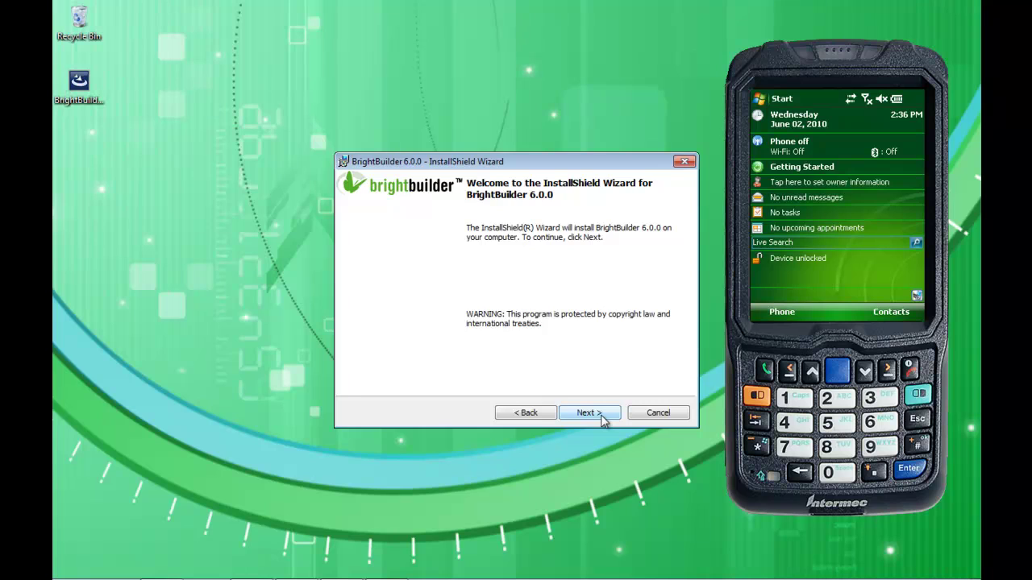
left_click(601, 414)
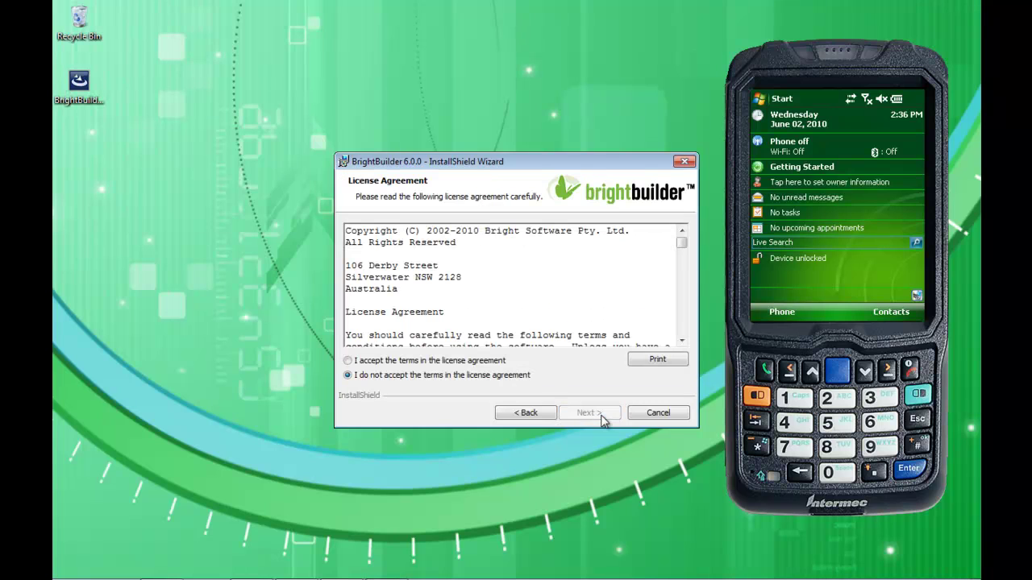
left_click(467, 363)
left_click_drag(681, 242, 683, 339)
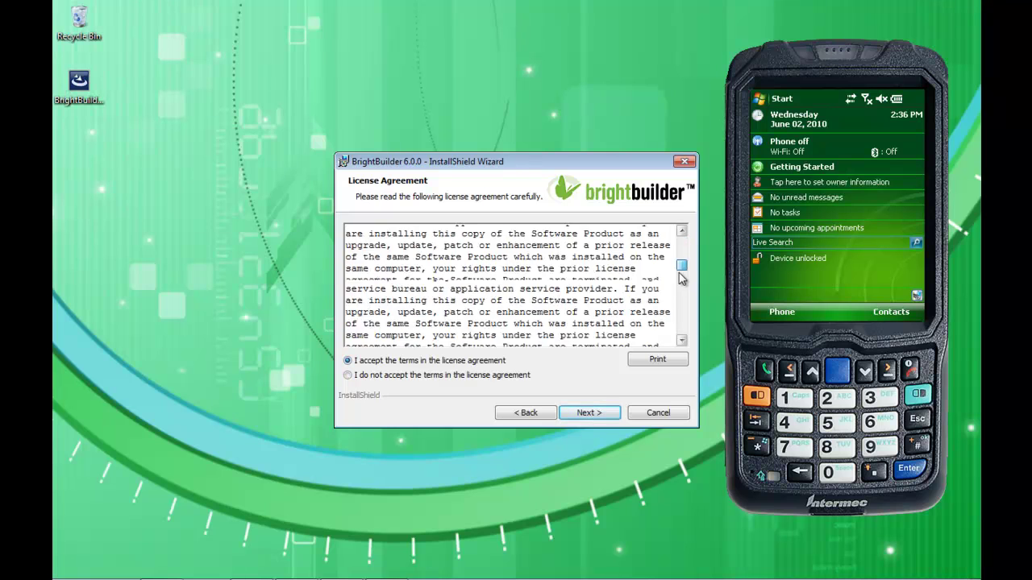
Advance through the readme to the Destination Folder page.
left_click(604, 414)
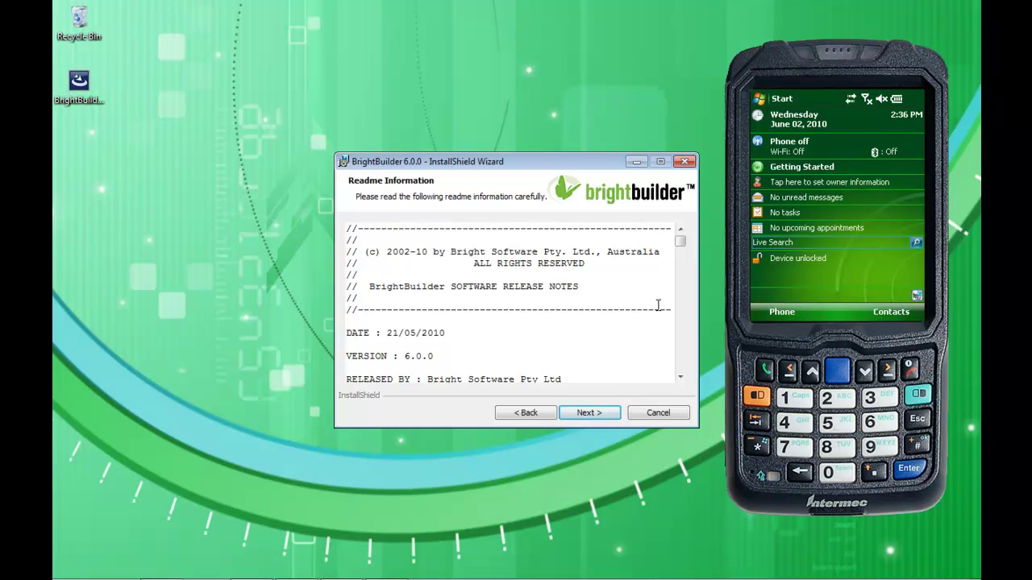
mouse_move(681, 242)
left_mouse_down()
mouse_move(681, 300)
mouse_move(681, 240)
left_mouse_up()
left_click_drag(681, 378, 681, 377)
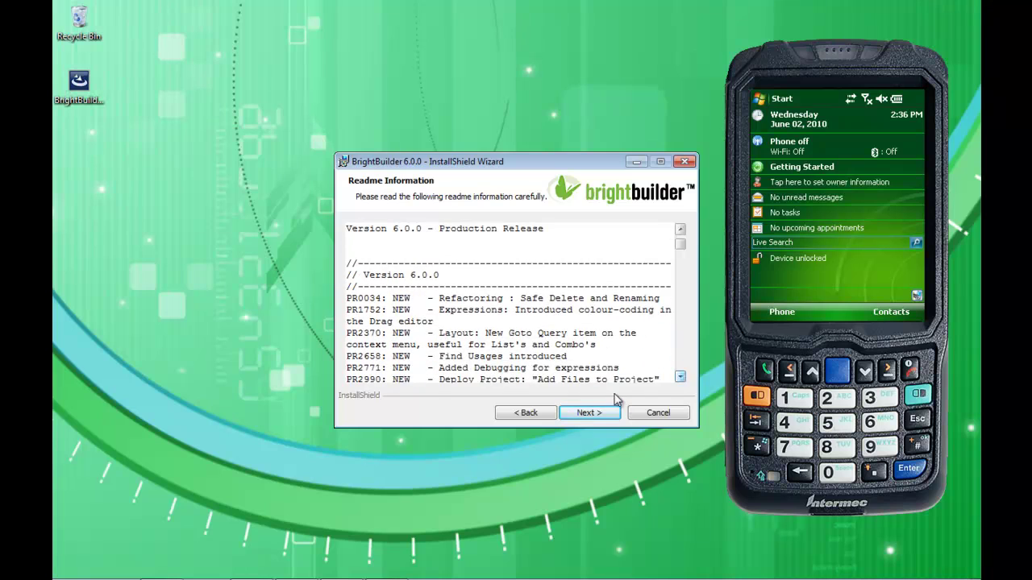
left_click(602, 415)
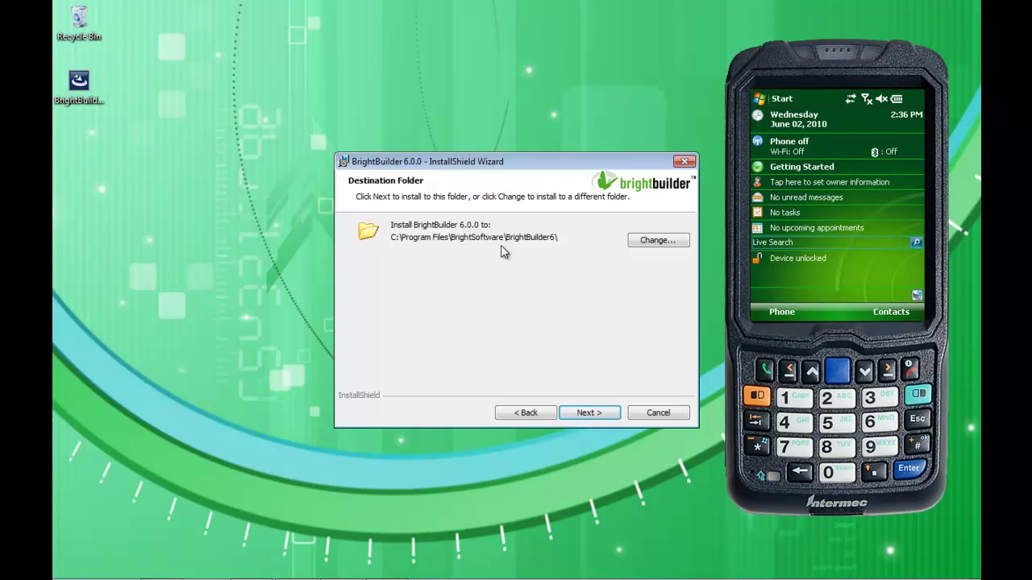
Install BrightBuilder 6.0.0 into C:\Program Files\BrightSoftware\BrightBuilder6\ and finish the wizard.
left_click(601, 414)
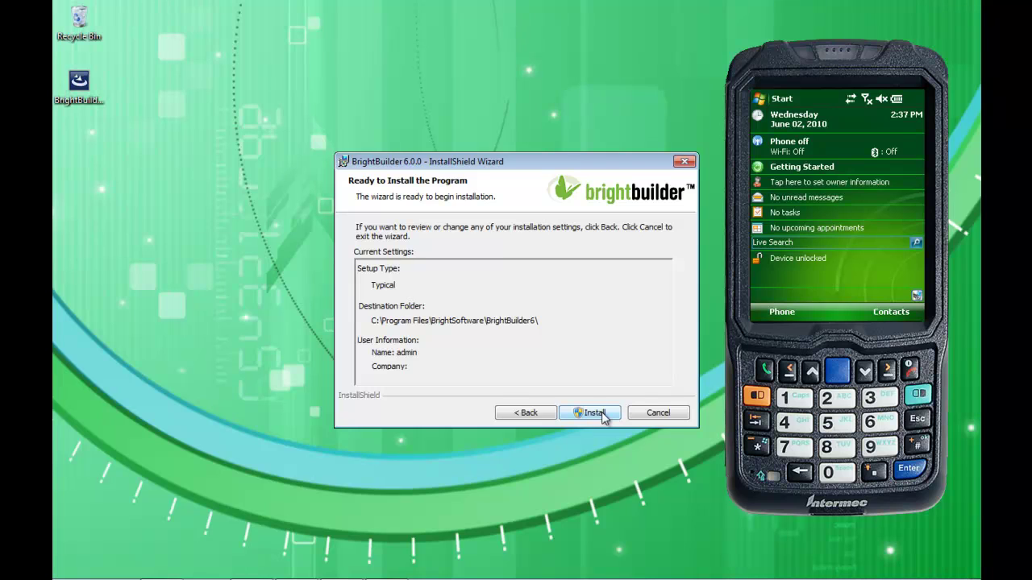
left_click(601, 414)
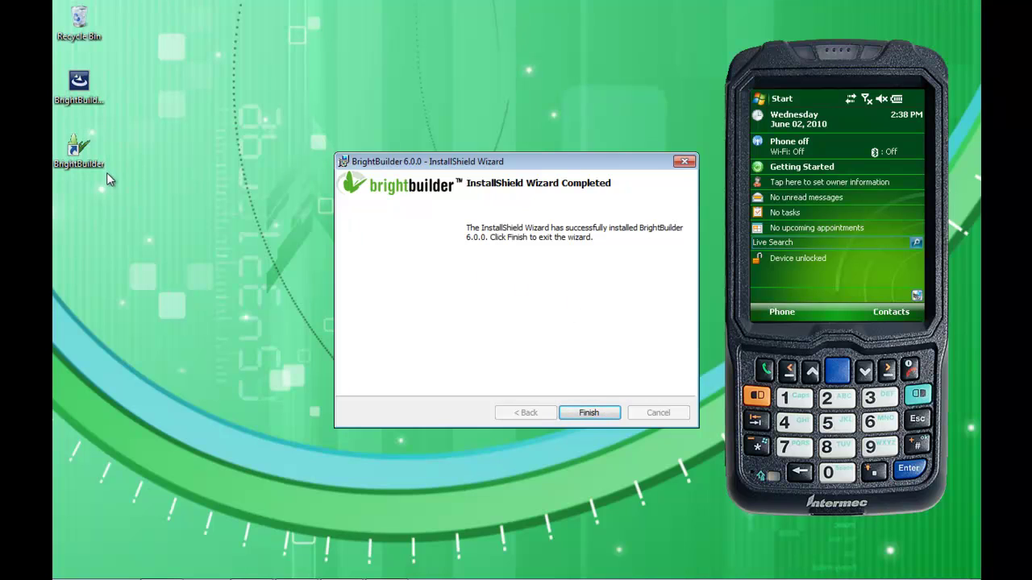
left_click(607, 415)
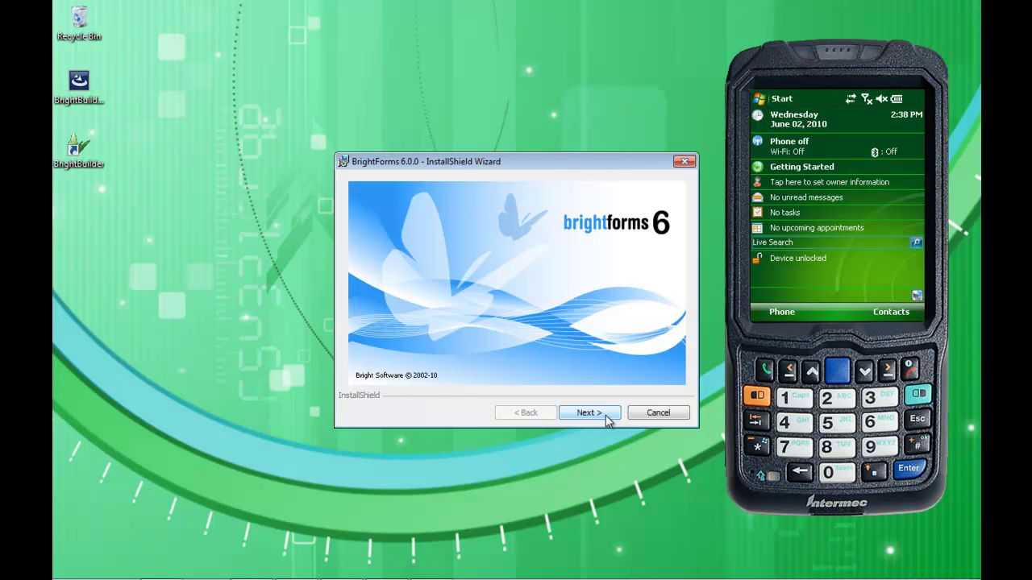
Accept the BrightForms licence, keep the default BrightForms folder and start a Typical install.
left_click(588, 413)
left_click(588, 412)
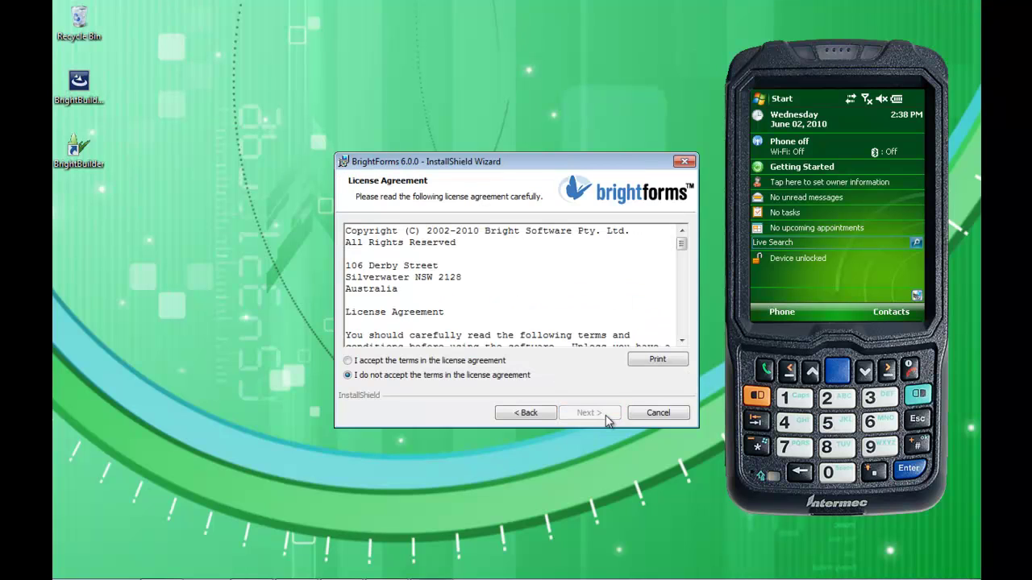
left_click(499, 361)
left_click(598, 414)
left_click(597, 414)
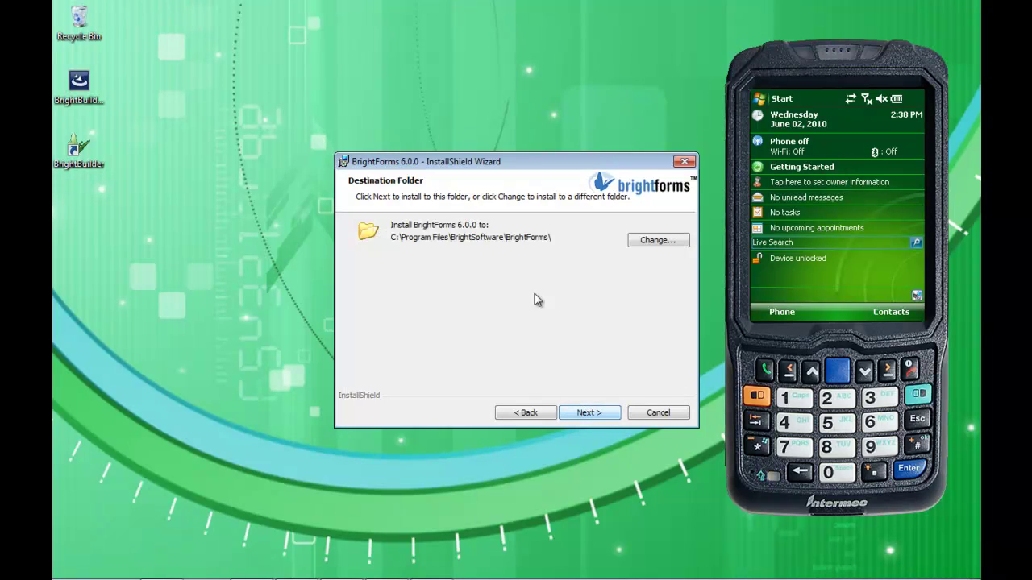
left_click(602, 418)
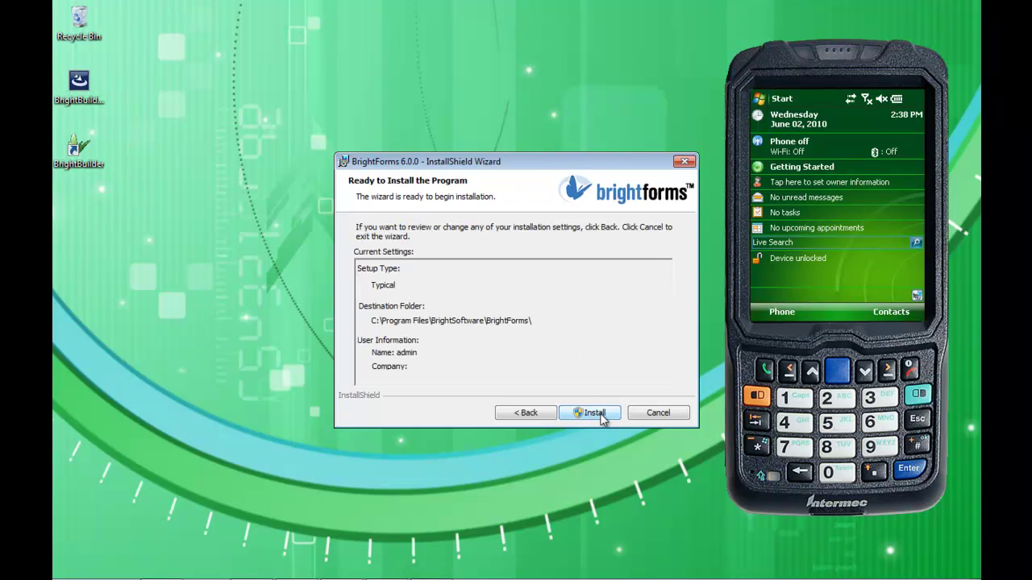
left_click(594, 413)
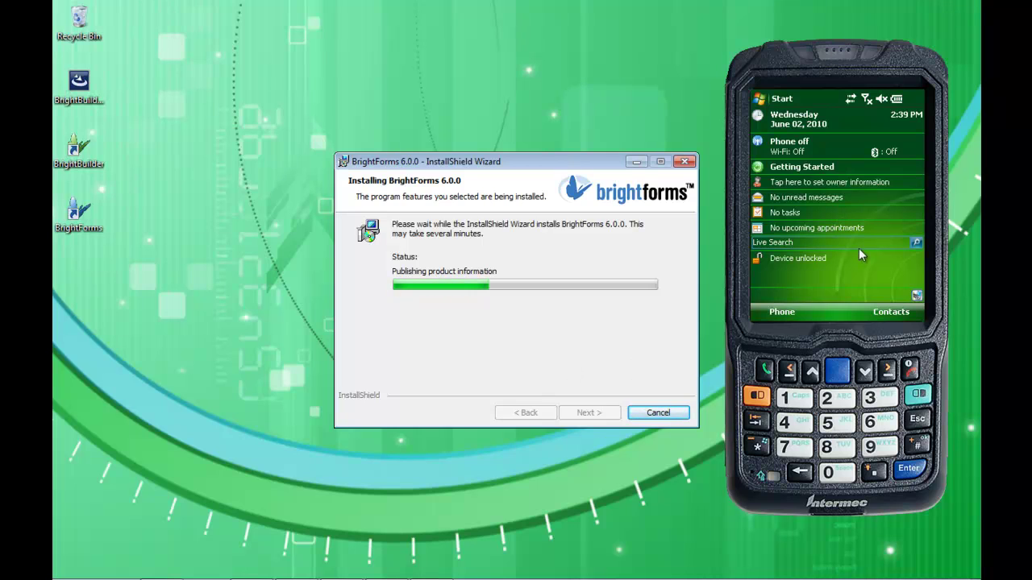
Move the phone emulator aside, then close the completed BrightForms and BrightBuilder wizards.
mouse_move(948, 326)
left_mouse_down()
mouse_move(917, 308)
mouse_move(935, 320)
left_mouse_up()
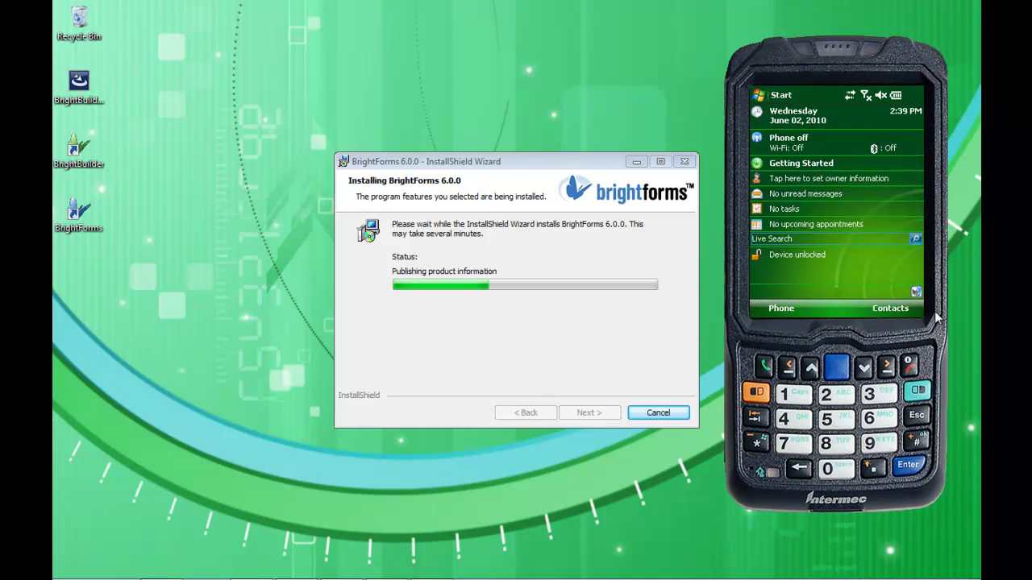
left_click_drag(935, 319, 929, 307)
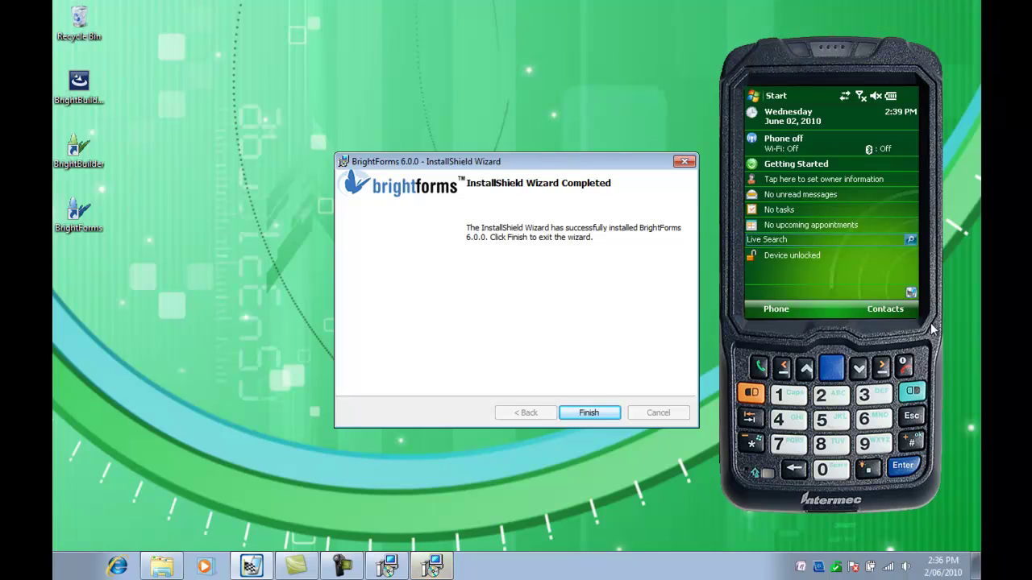
left_click(587, 414)
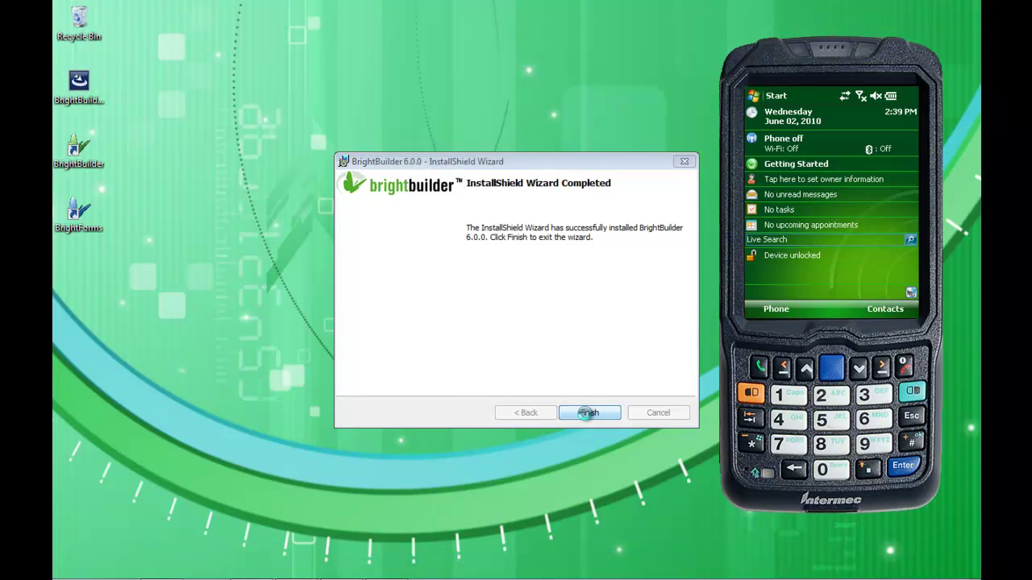
left_click(587, 412)
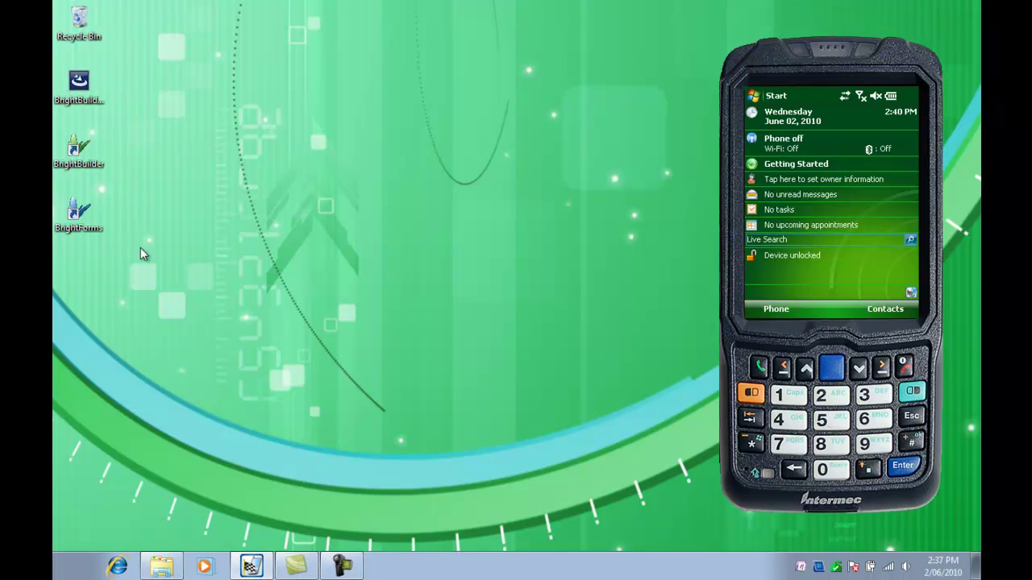
Launch BrightBuilder from its desktop shortcut.
double_click(84, 147)
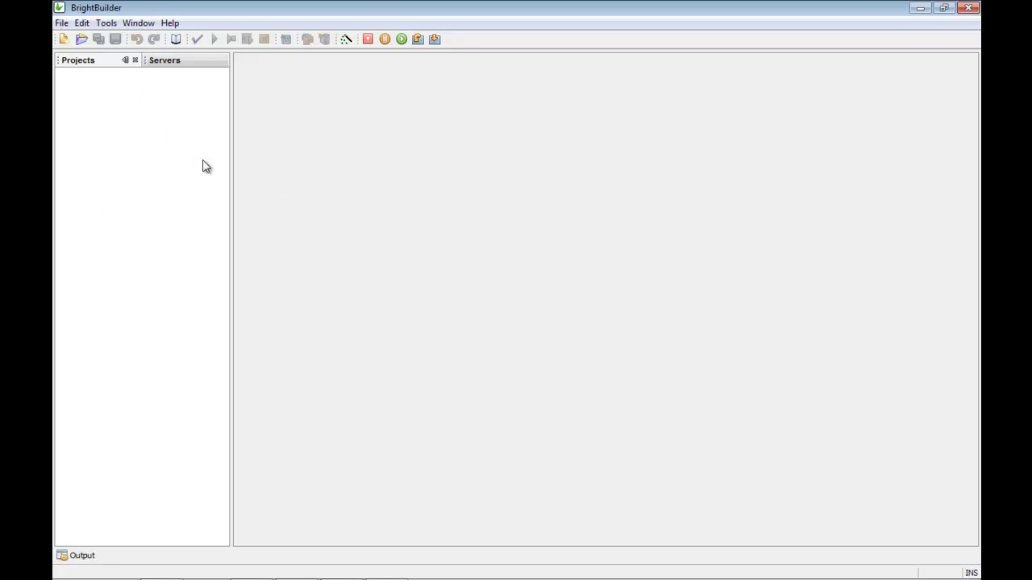
Check the Servers list, return to Projects, and start a new project.
left_click(166, 61)
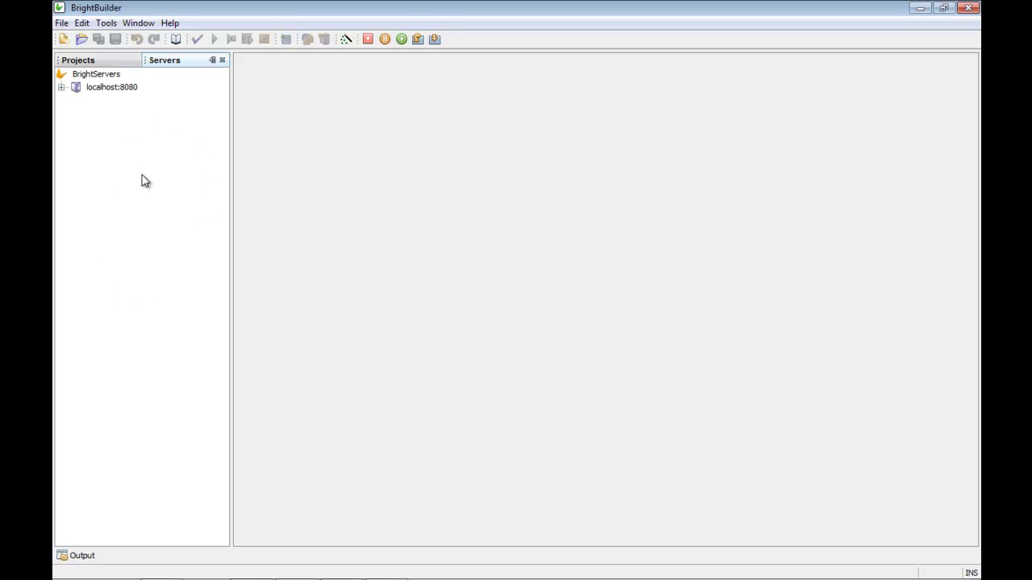
left_click(107, 63)
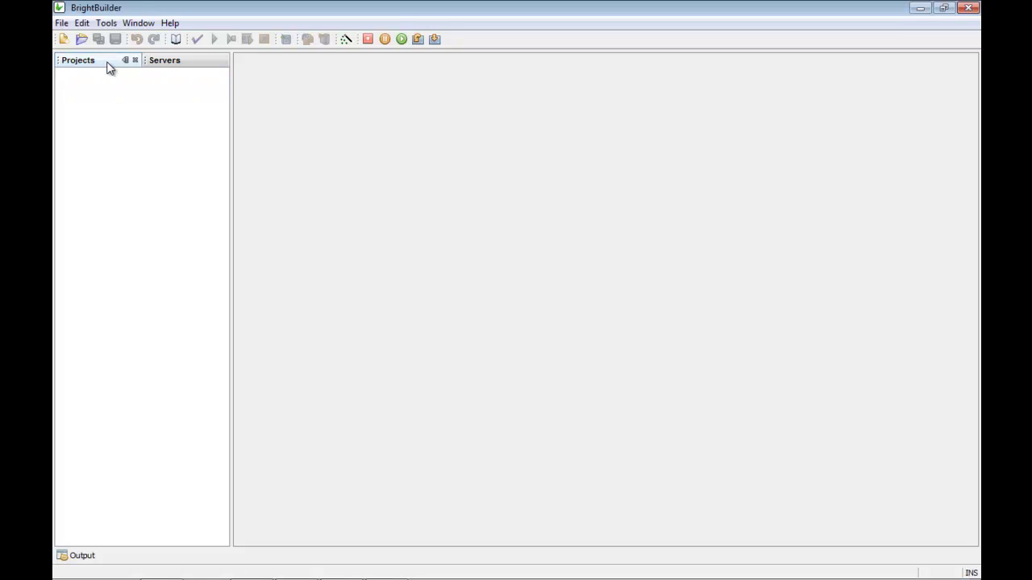
left_click(66, 40)
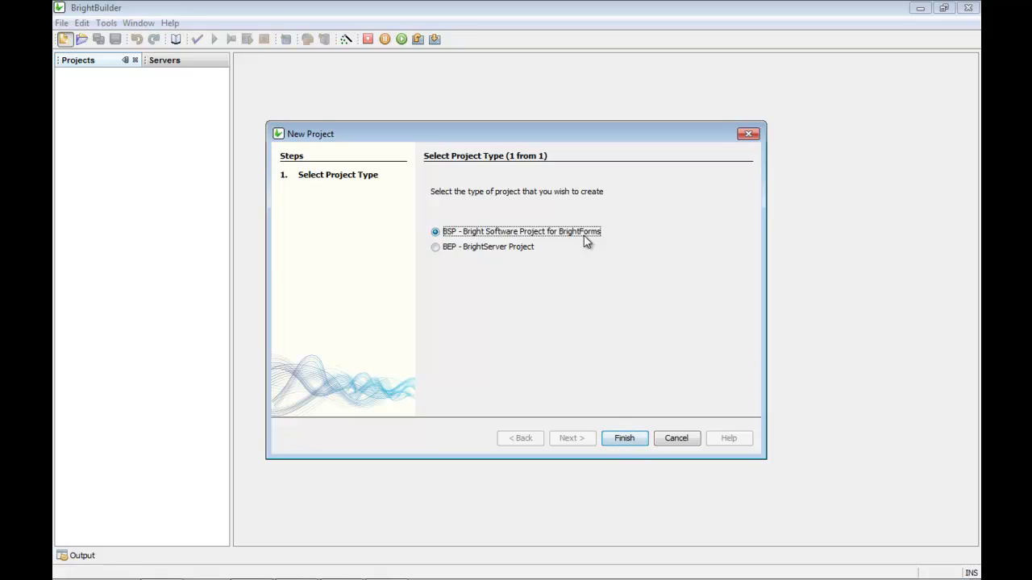
Create NewProject.bsp as a BSP BrightForms project in My Documents and expand its tree.
left_click(493, 249)
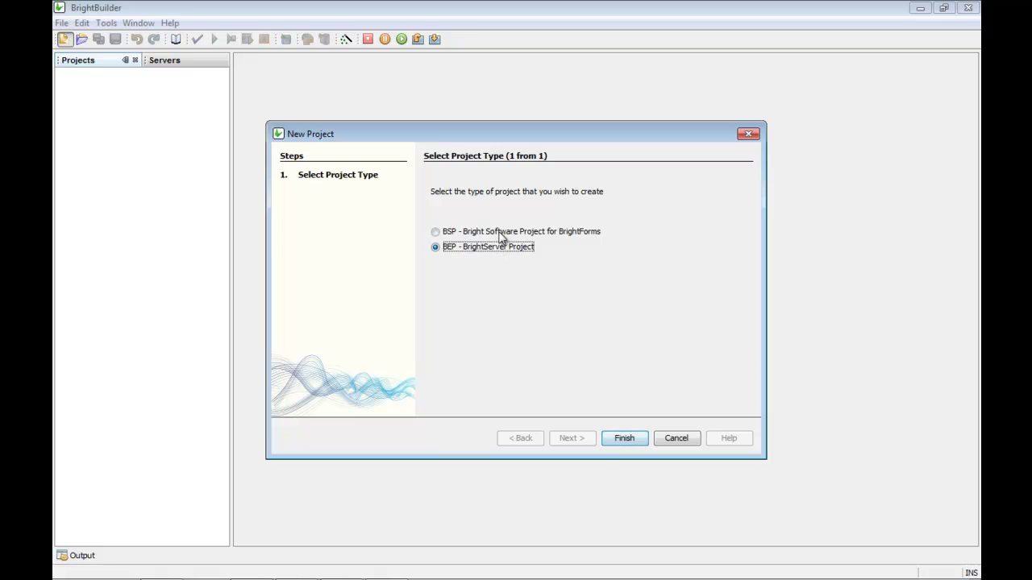
left_click(502, 234)
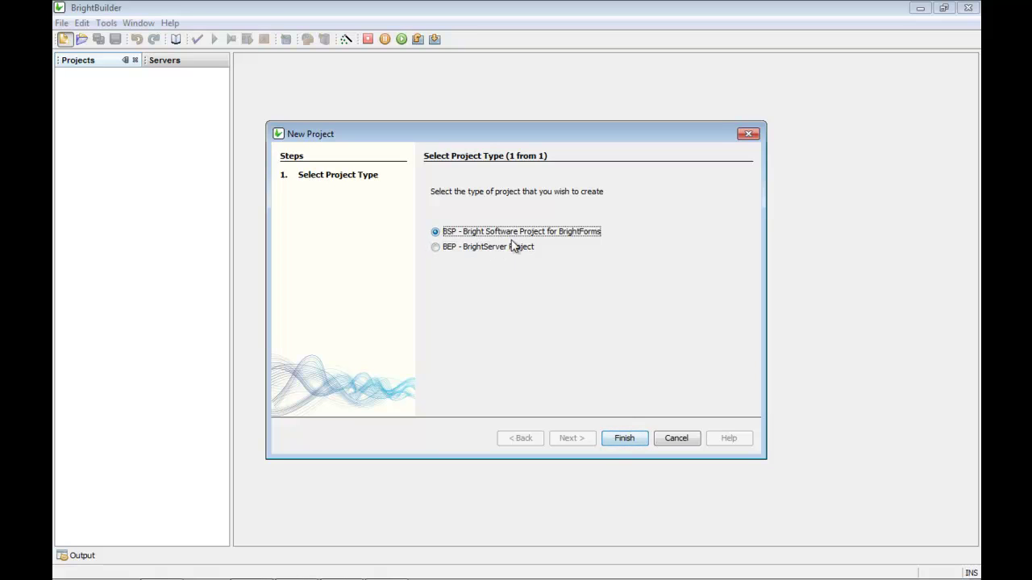
left_click(623, 439)
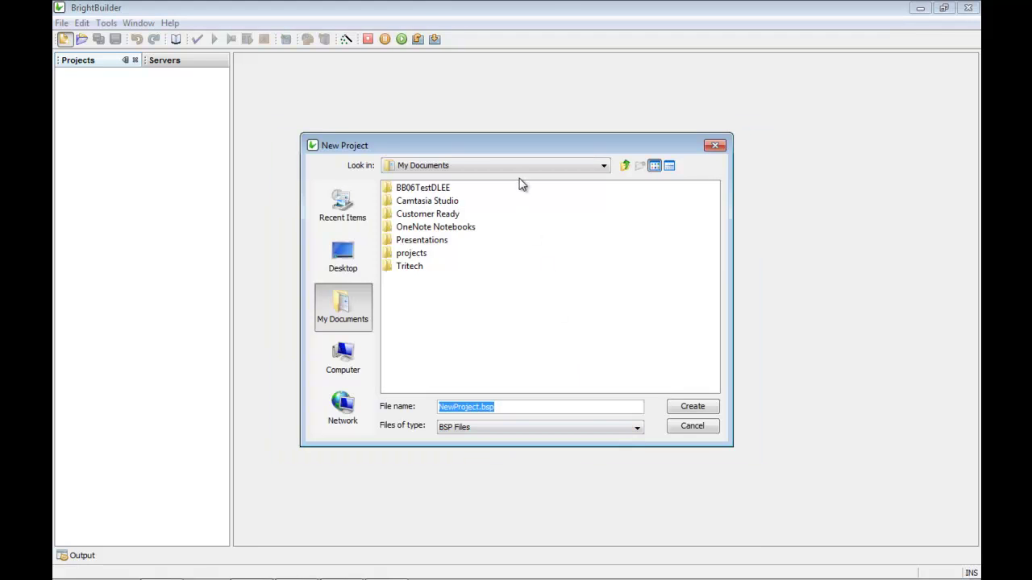
left_click(679, 413)
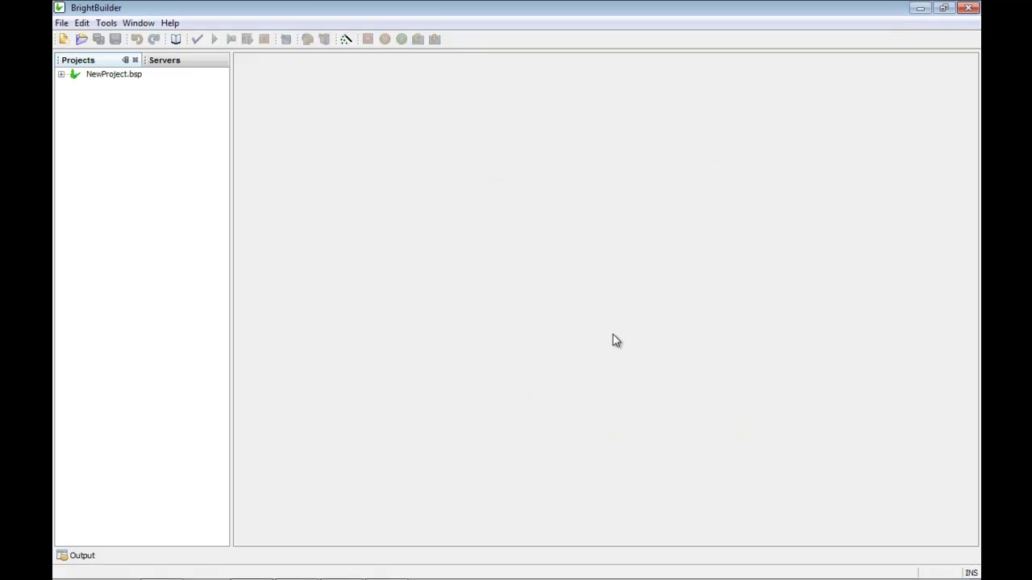
left_click(62, 75)
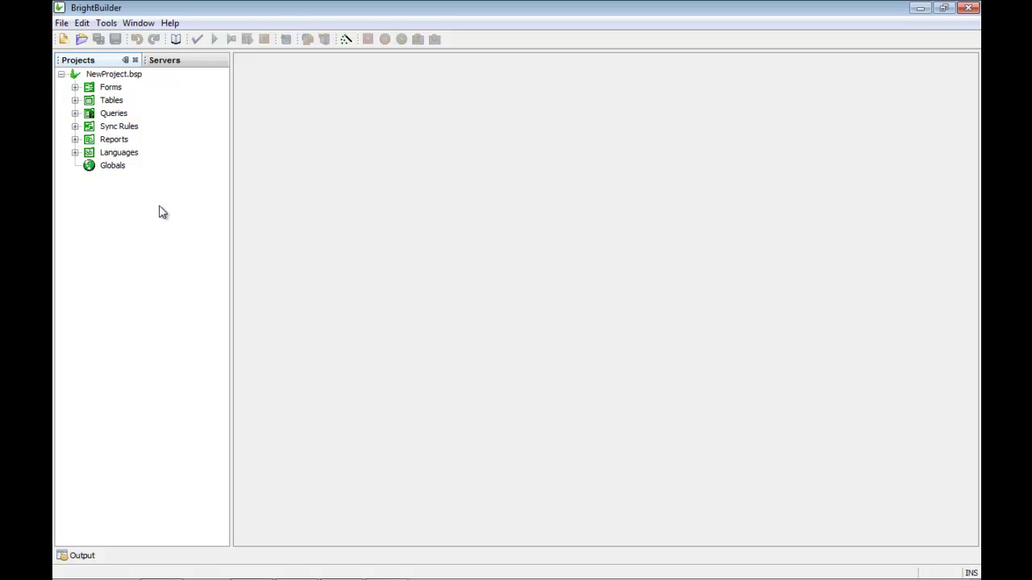
Add Form1 under NewProject's Forms group and open it in the layout editor.
left_click(75, 152)
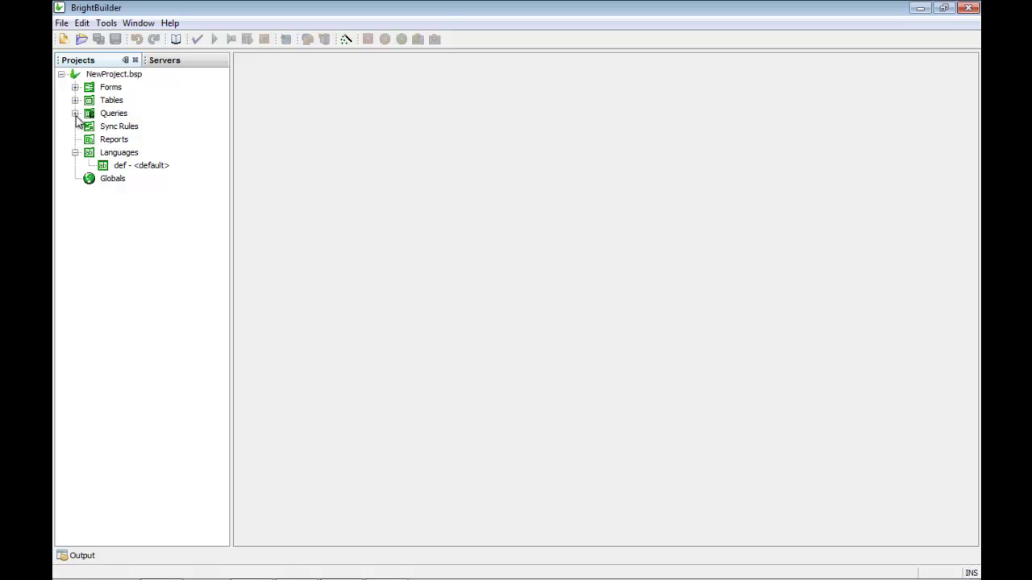
left_click(75, 87)
left_click(107, 87)
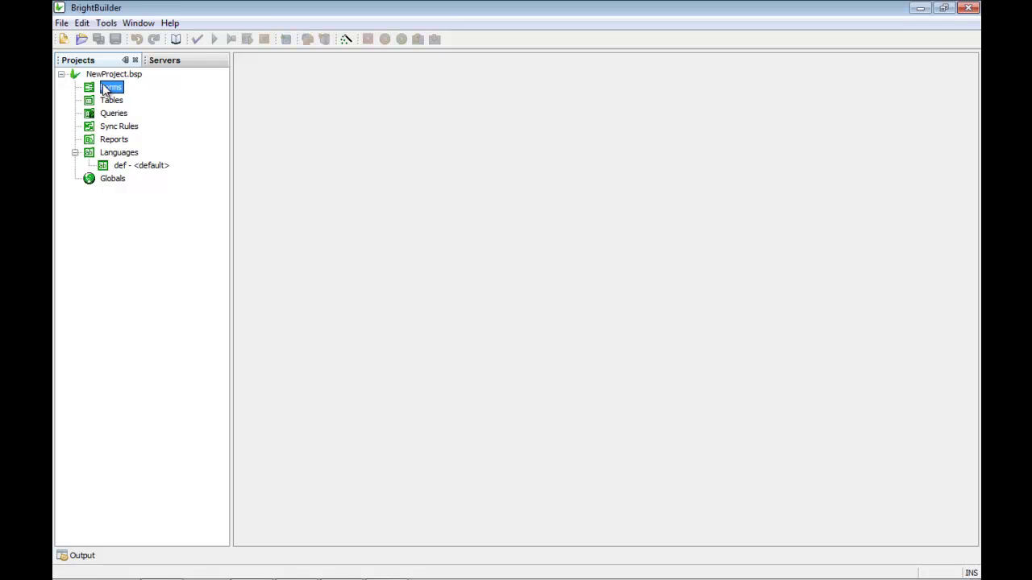
right_click(105, 85)
left_click(145, 94)
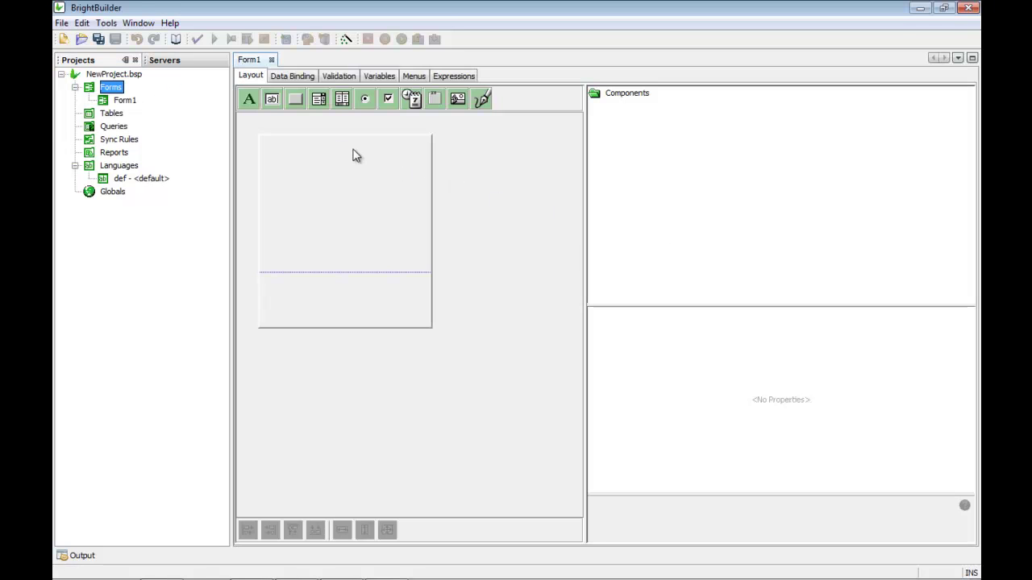
left_click(249, 99)
Place a label on Form1 and change its Caption from label1 to 'Hello World'.
left_click(292, 178)
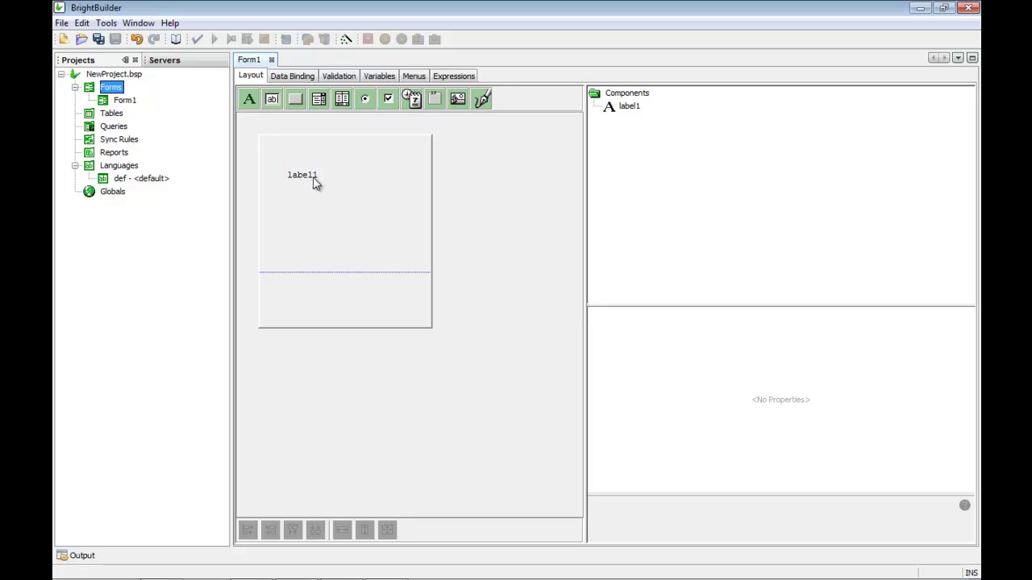
left_click(321, 183)
left_click(811, 431)
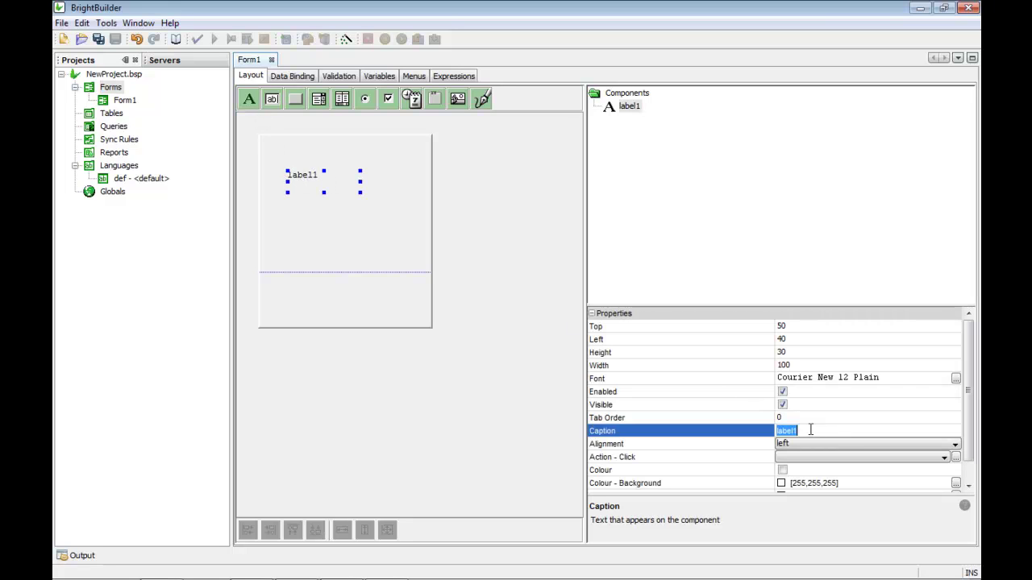
type("Hello World")
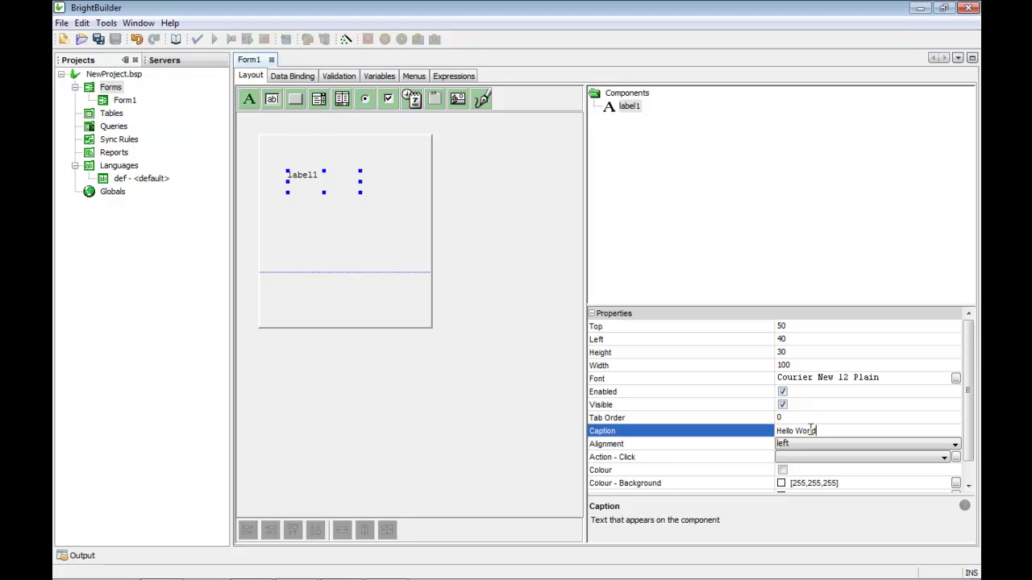
key("Return")
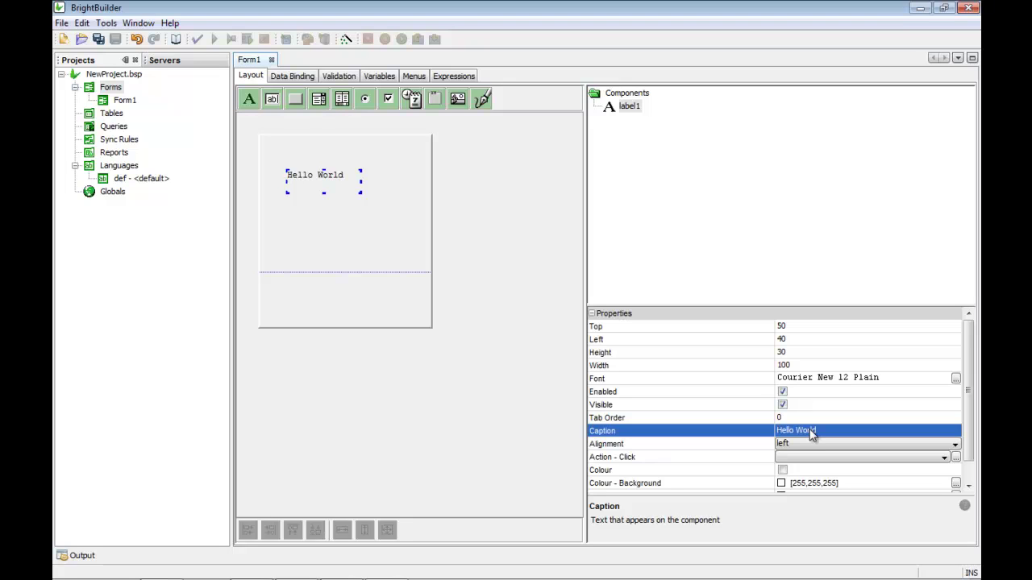
left_click(461, 251)
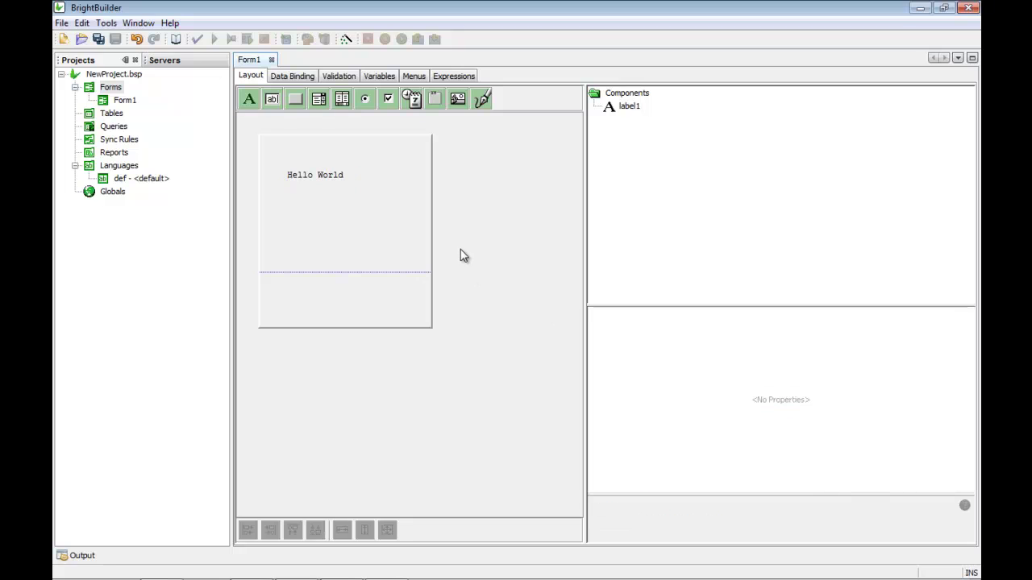
left_click(121, 74)
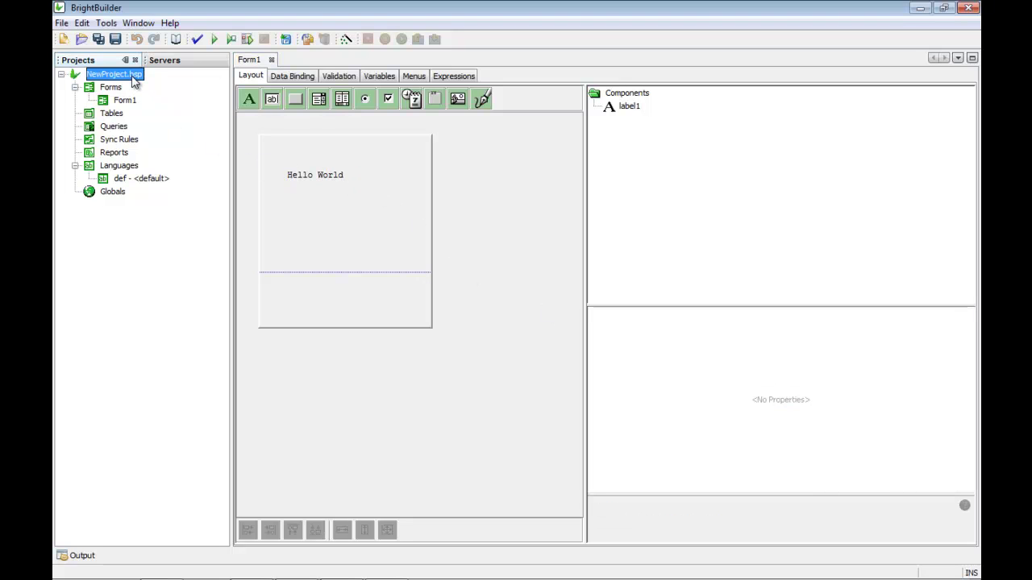
Run NewProject on the PC, confirm Form1 displays Hello World, then close that test window.
left_click(214, 40)
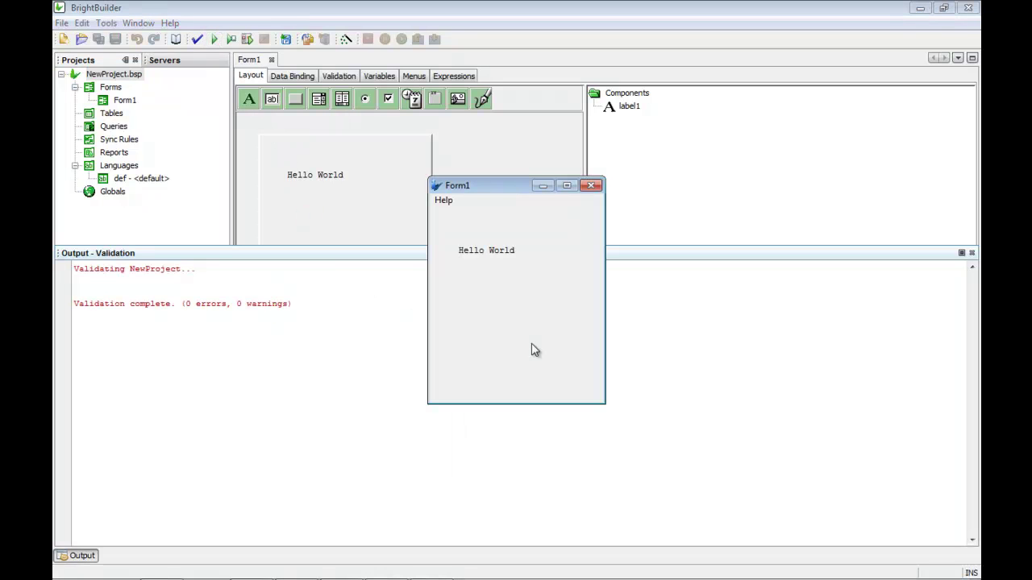
left_click_drag(509, 189, 550, 204)
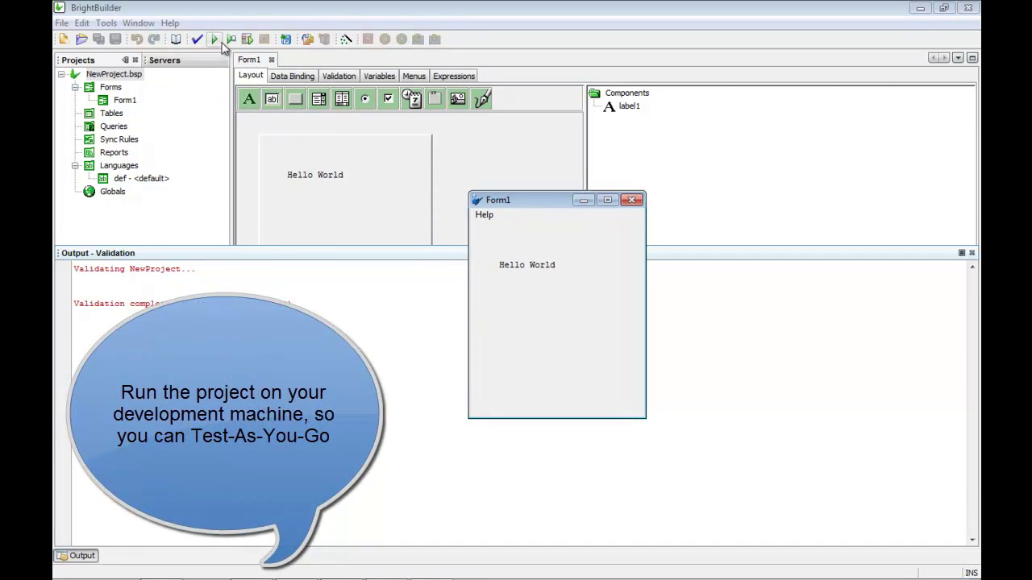
left_click_drag(564, 214, 525, 213)
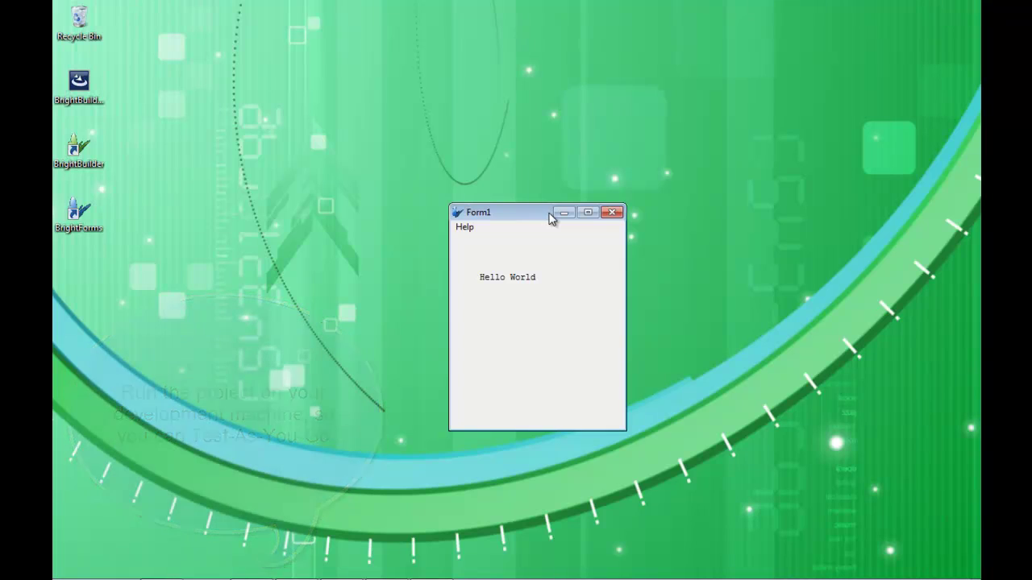
left_click(611, 213)
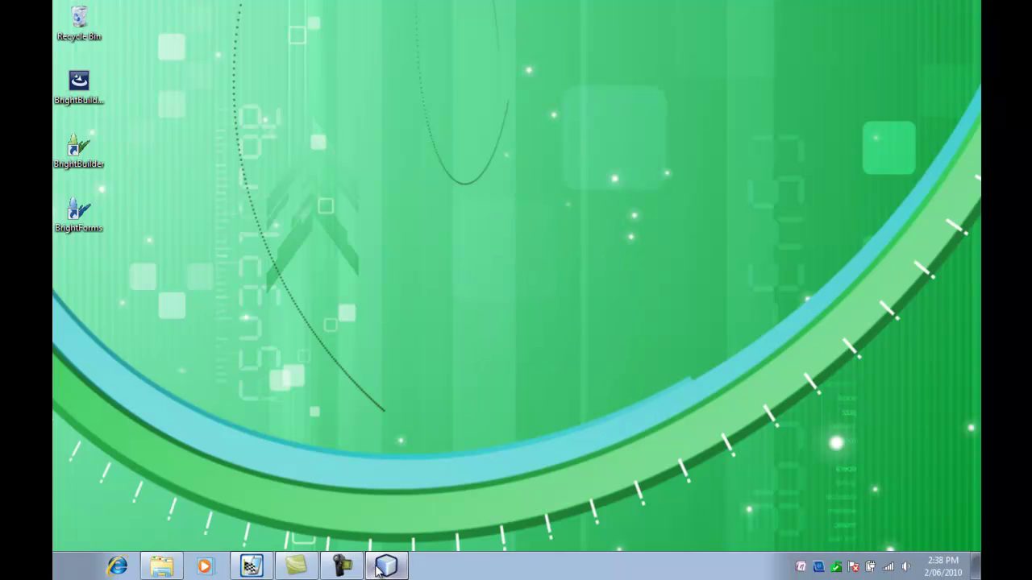
left_click(380, 566)
Return to the Form1 designer and launch Execute on Remote Device for the PDA.
left_click(545, 208)
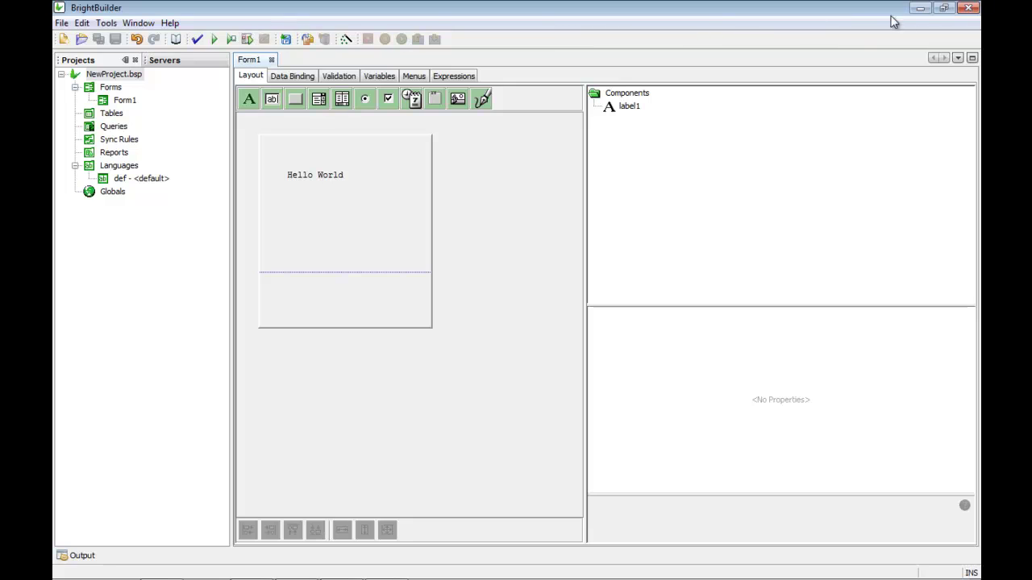
left_click(230, 42)
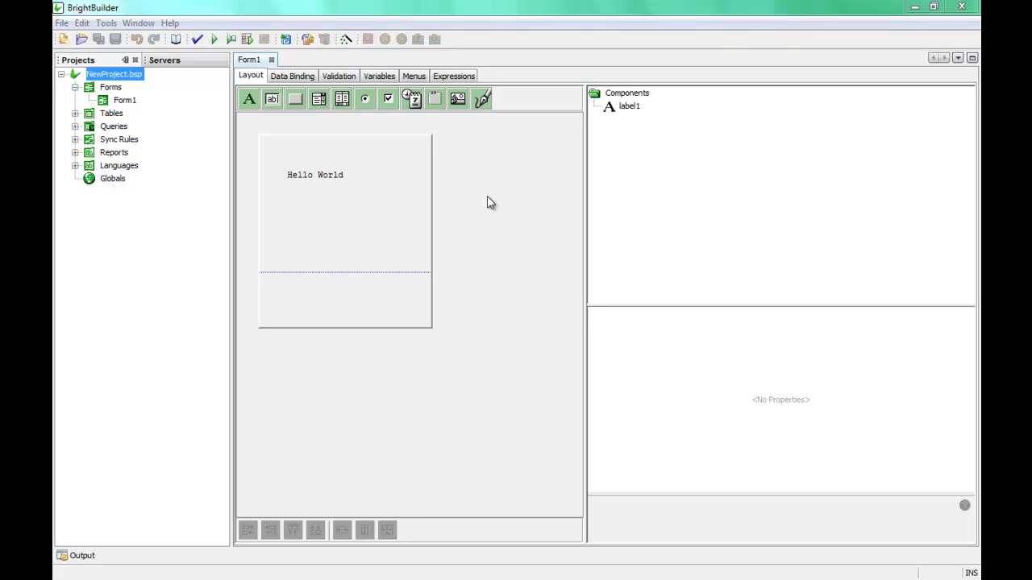
Download the project to the PDA and accept installing the missing BrightForms_6_0_0.CAB.
left_click(231, 40)
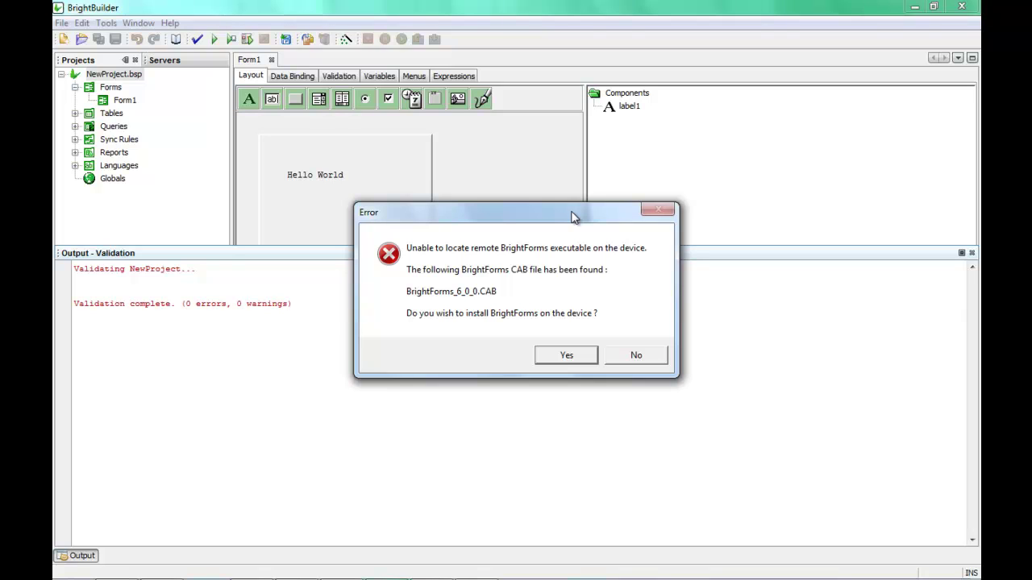
left_click(580, 355)
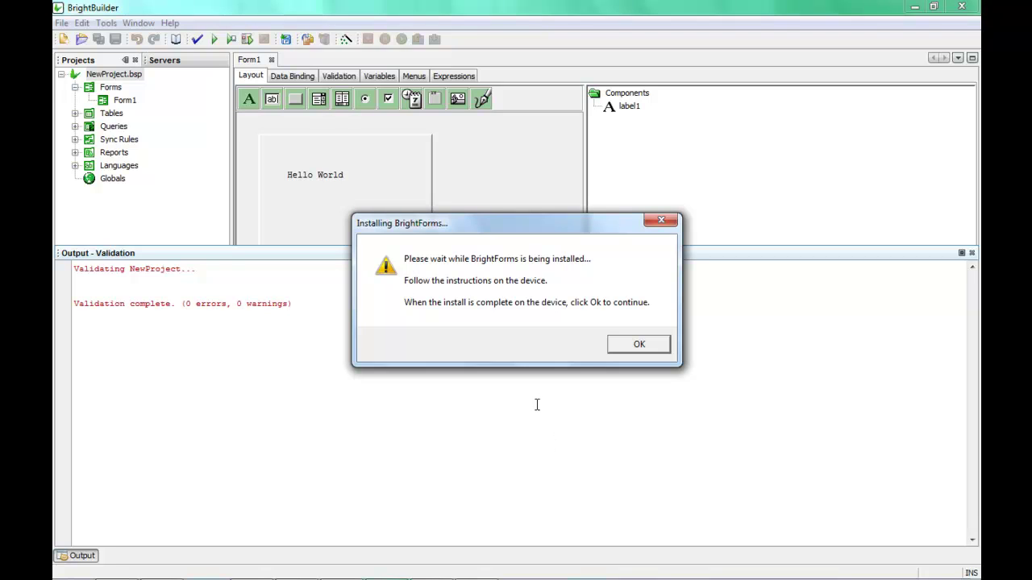
Acknowledge the BrightForms install success on the PDA emulator, then confirm Installing BrightForms as finished.
mouse_move(436, 574)
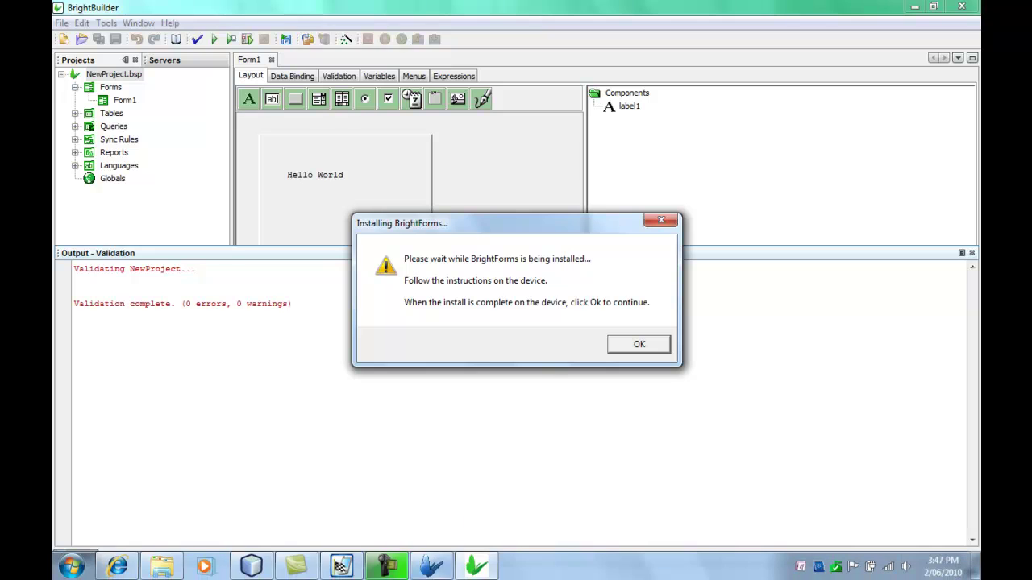
left_click(341, 567)
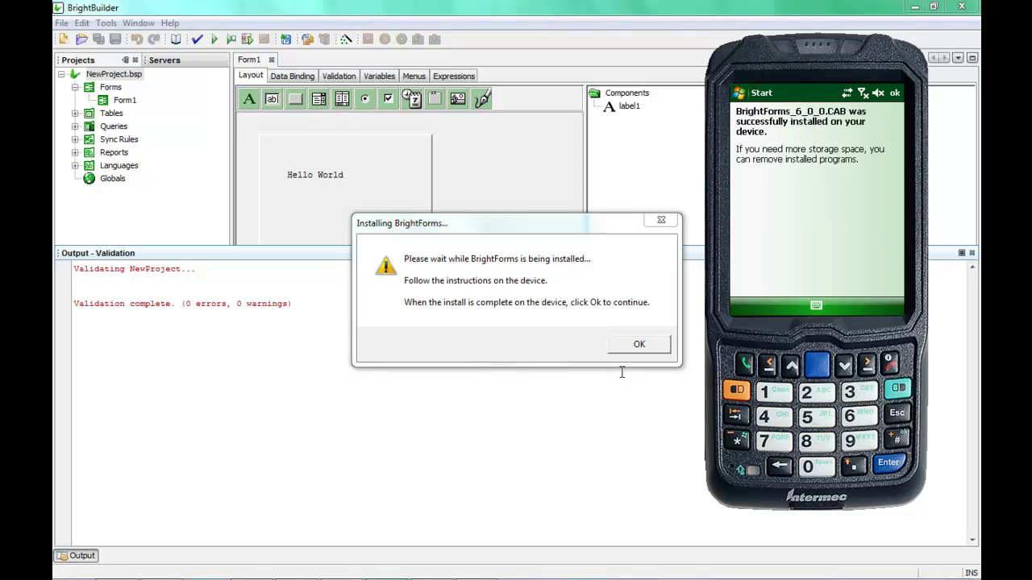
left_click(895, 94)
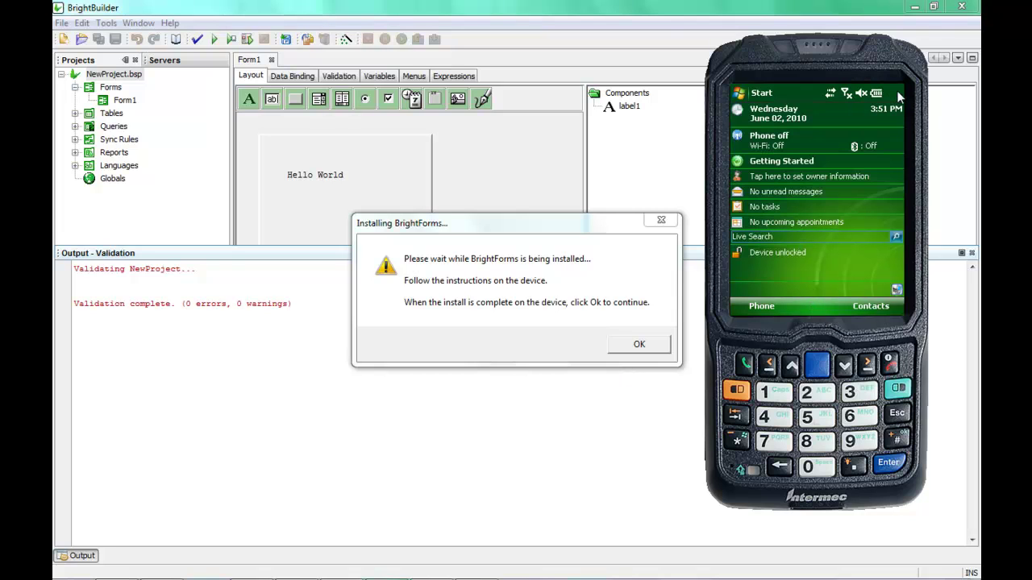
left_click(563, 356)
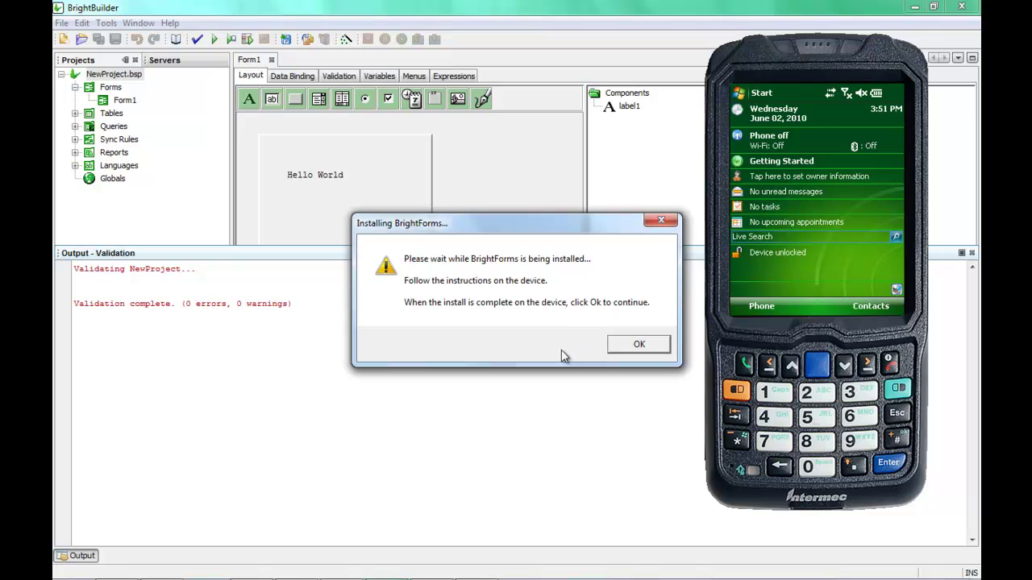
left_click(625, 346)
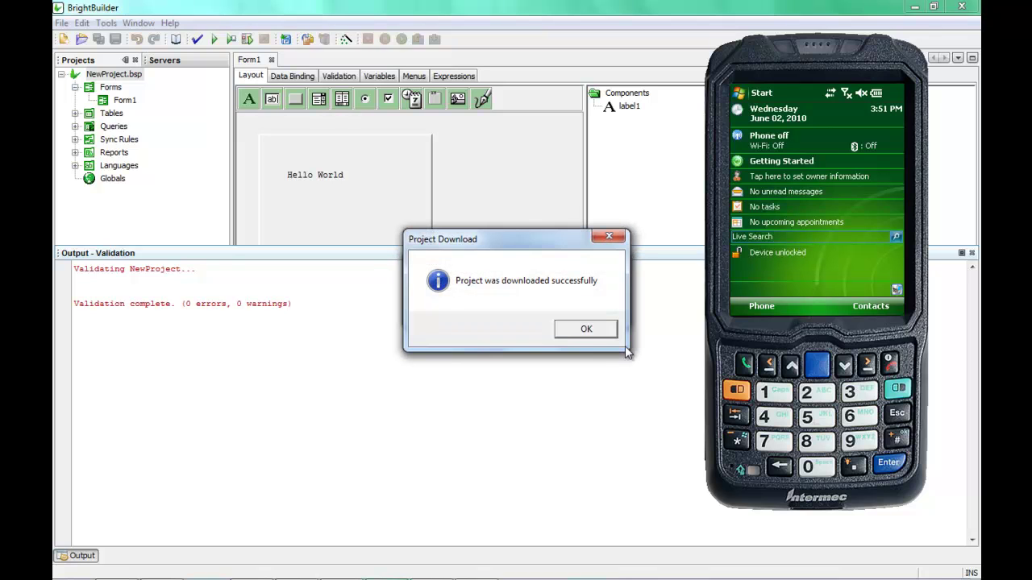
Acknowledge the successful download, accept Windows 7 Basic, view Hello World on the PDA, then close Form1 there.
left_click(601, 332)
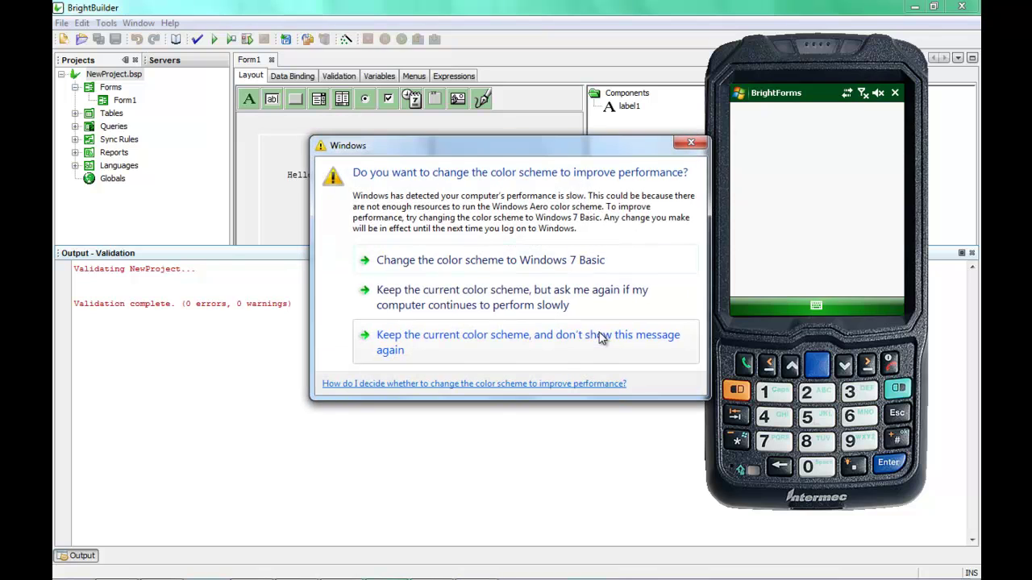
left_click(571, 262)
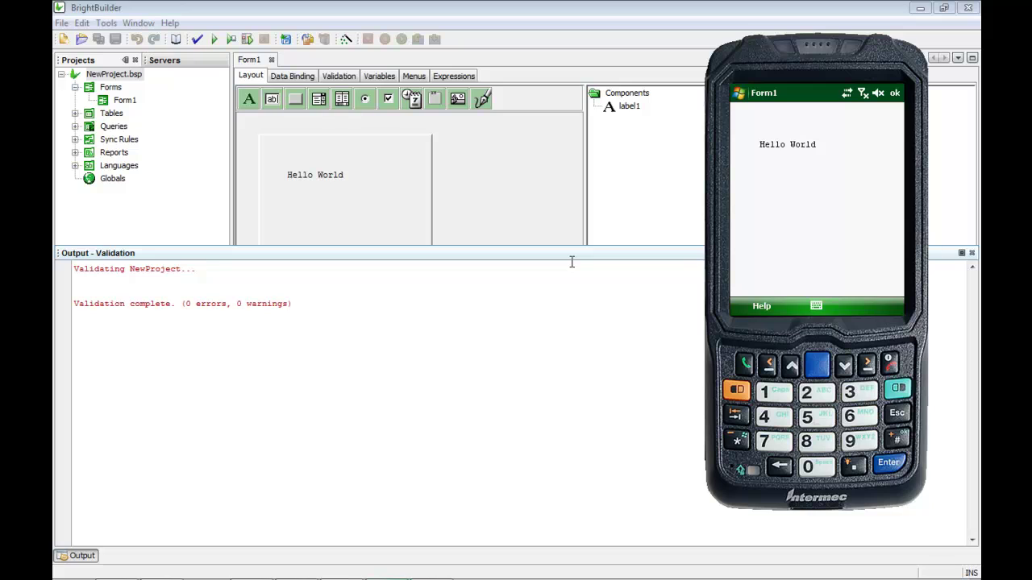
left_click(894, 93)
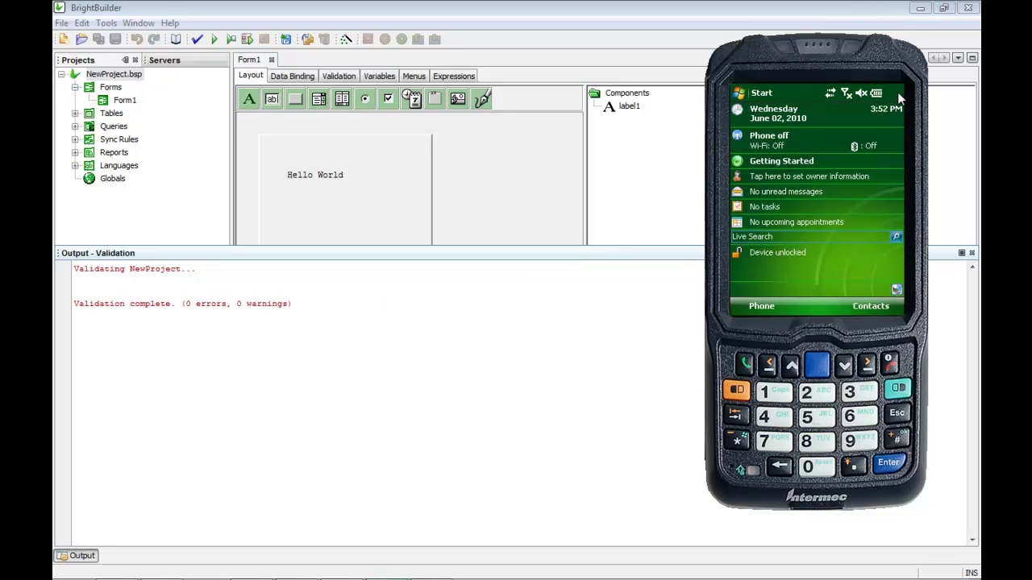
left_click(528, 223)
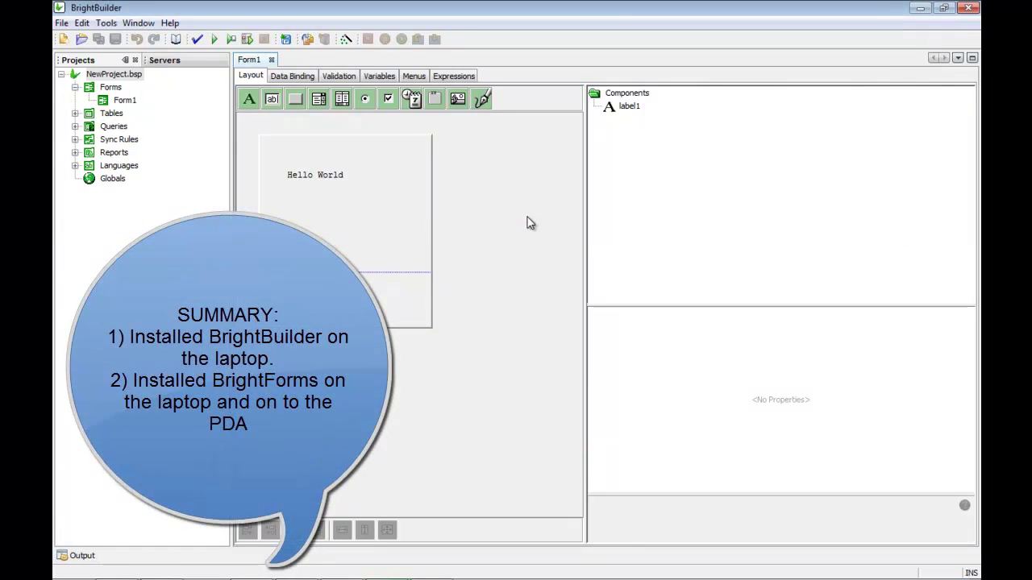